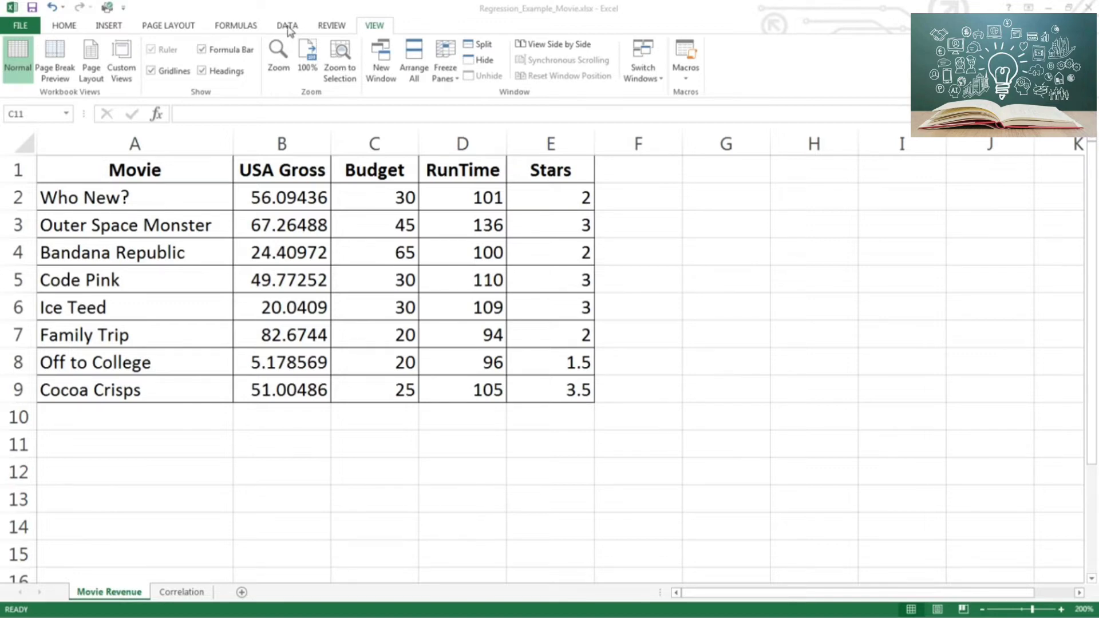
- Start the Regression tool from the Data Analysis add-in for the movie revenue data
click(288, 27)
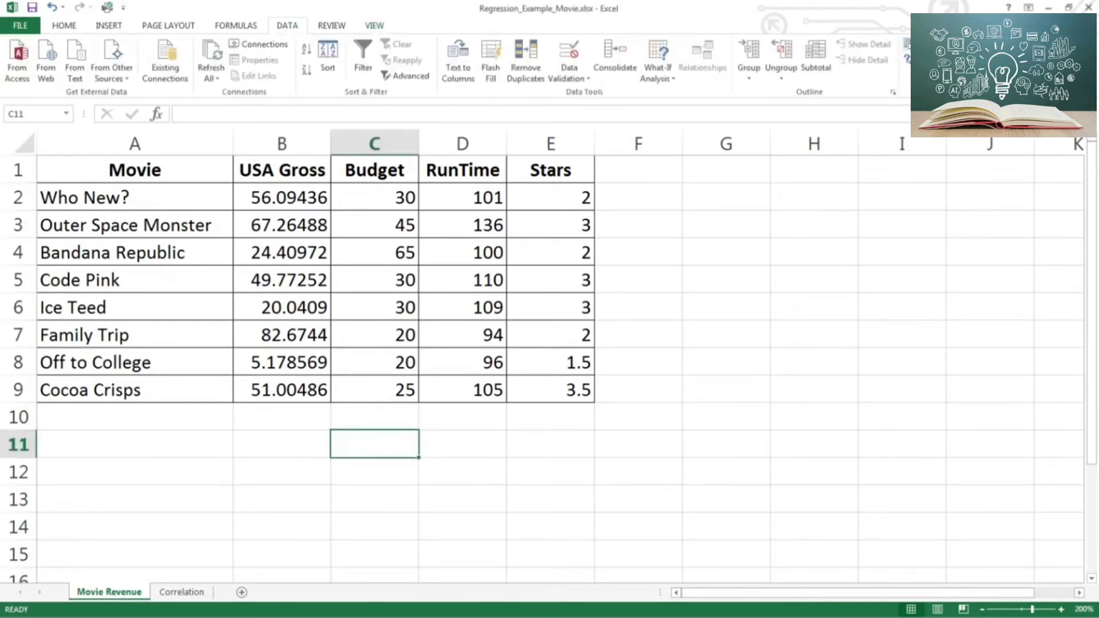
click(936, 44)
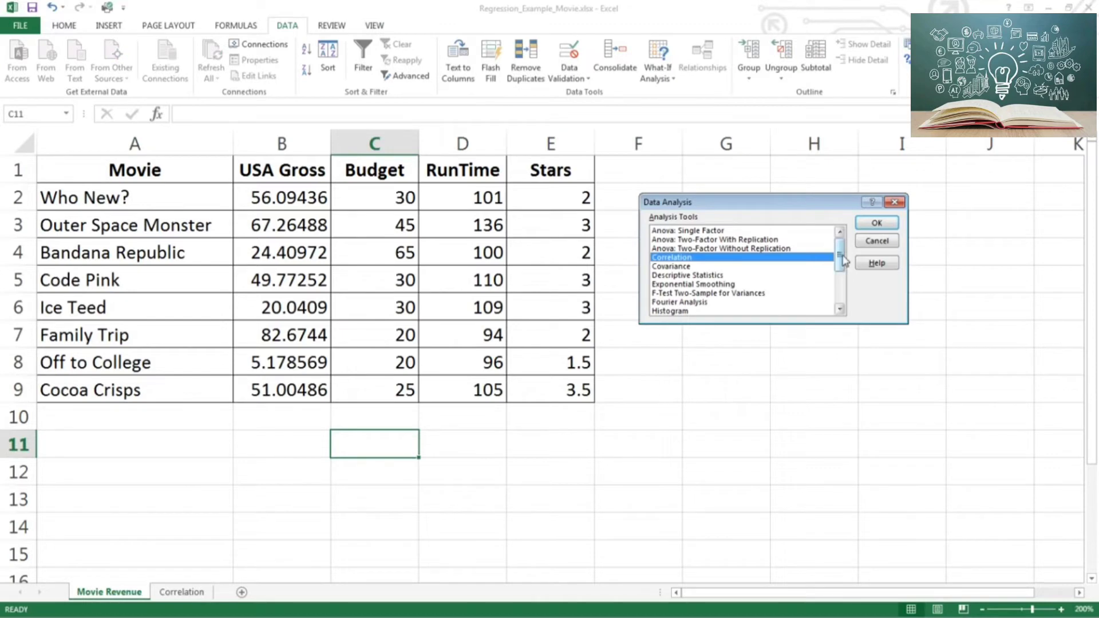
drag(844, 262, 842, 281)
click(687, 294)
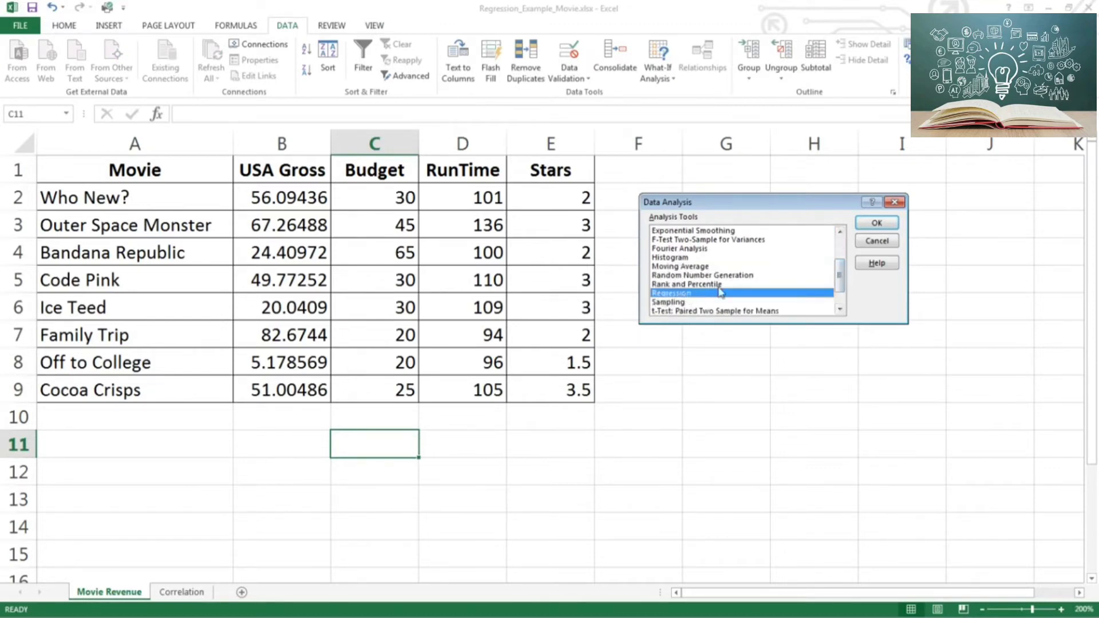
click(875, 224)
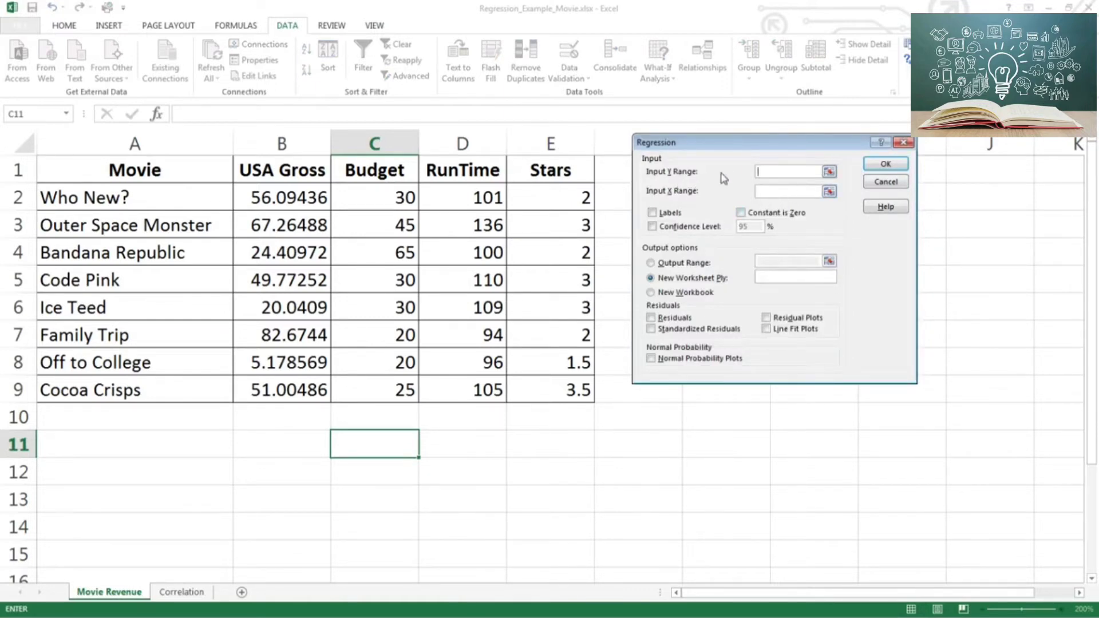
- Run the regression with Y range $B$1:$B$9, X range $C$1:$E$9 and Labels enabled, sending the output to a new worksheet
drag(301, 171, 301, 388)
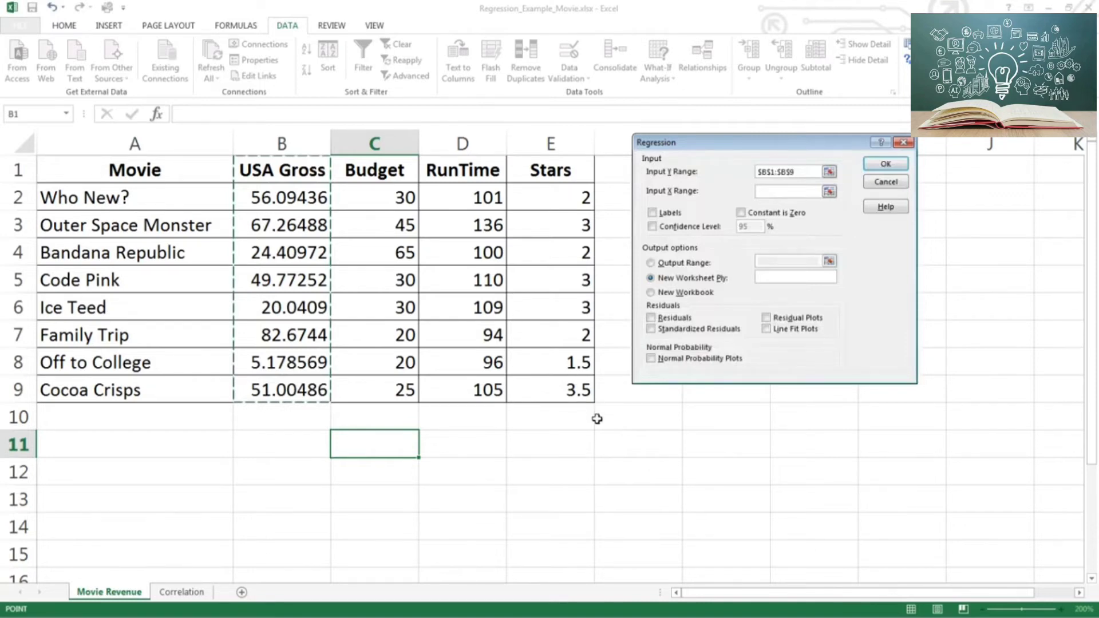
click(773, 196)
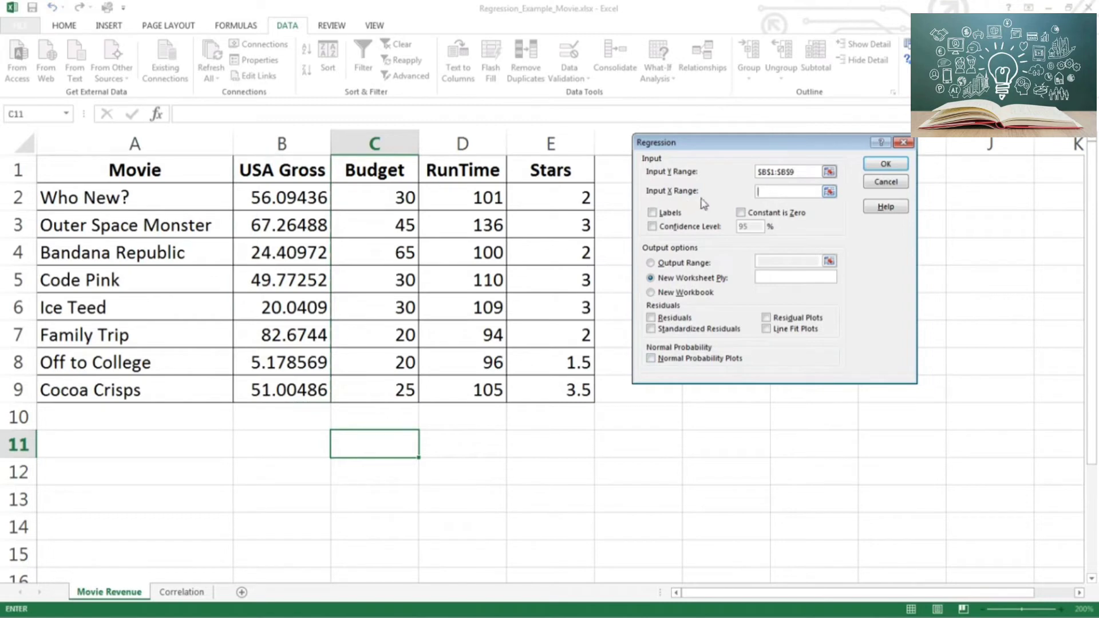
drag(378, 177, 532, 396)
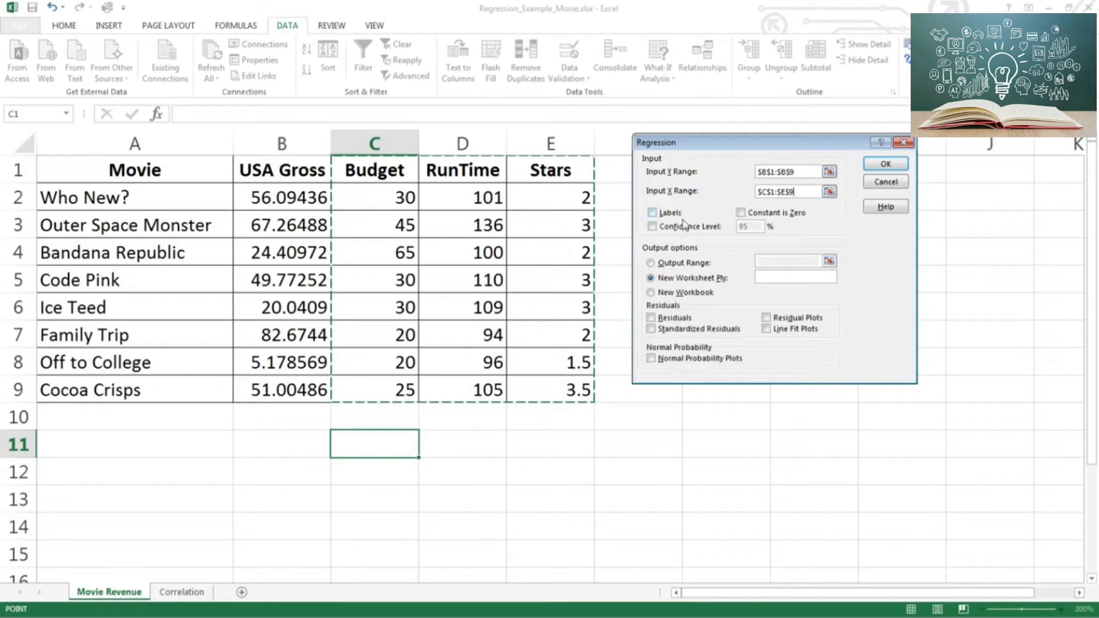
click(652, 212)
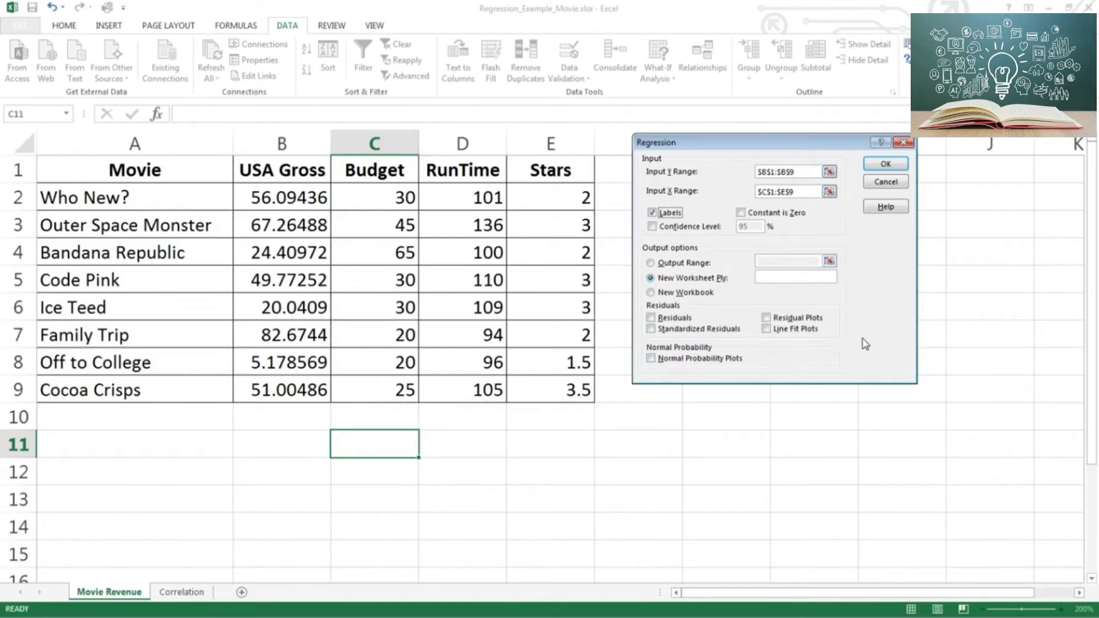
click(885, 167)
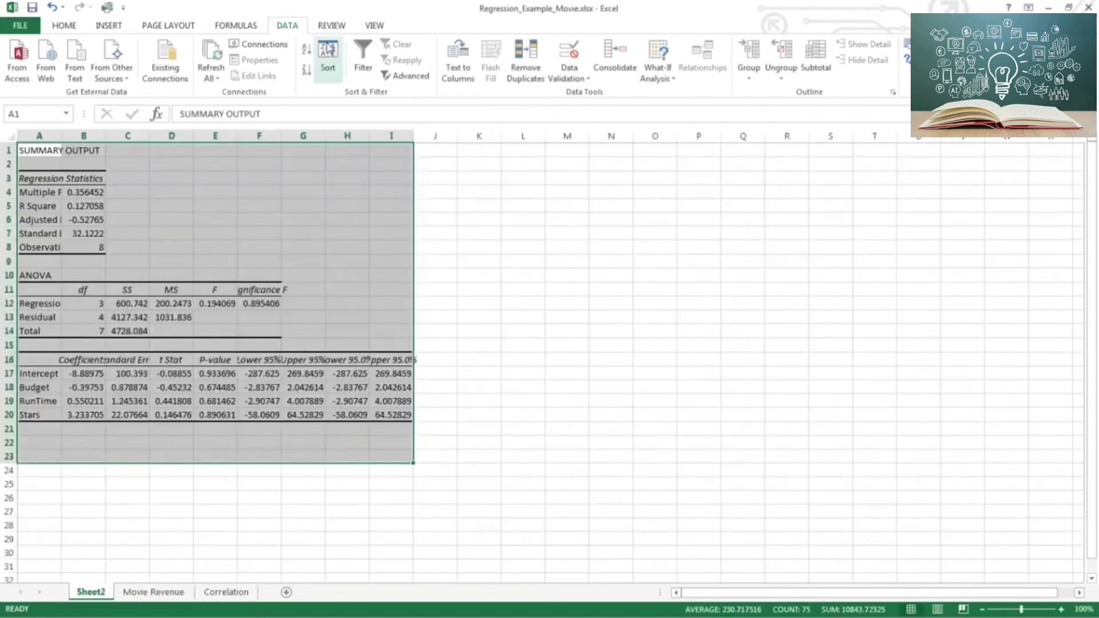
- Magnify the regression output sheet to 200% and widen column A so its row labels fit
click(369, 28)
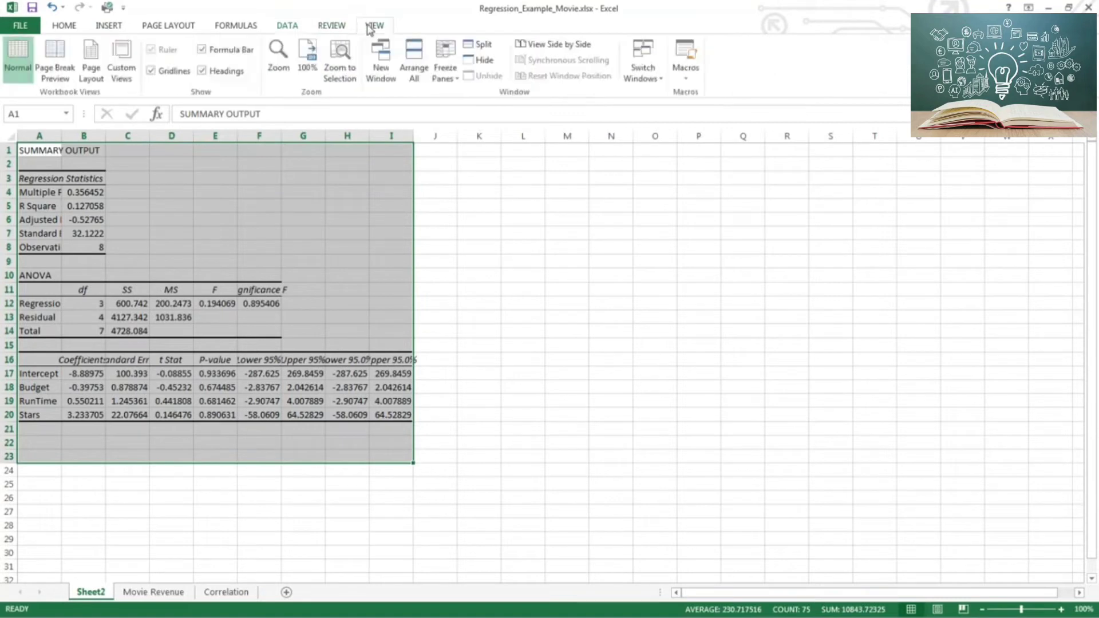
click(279, 60)
click(745, 223)
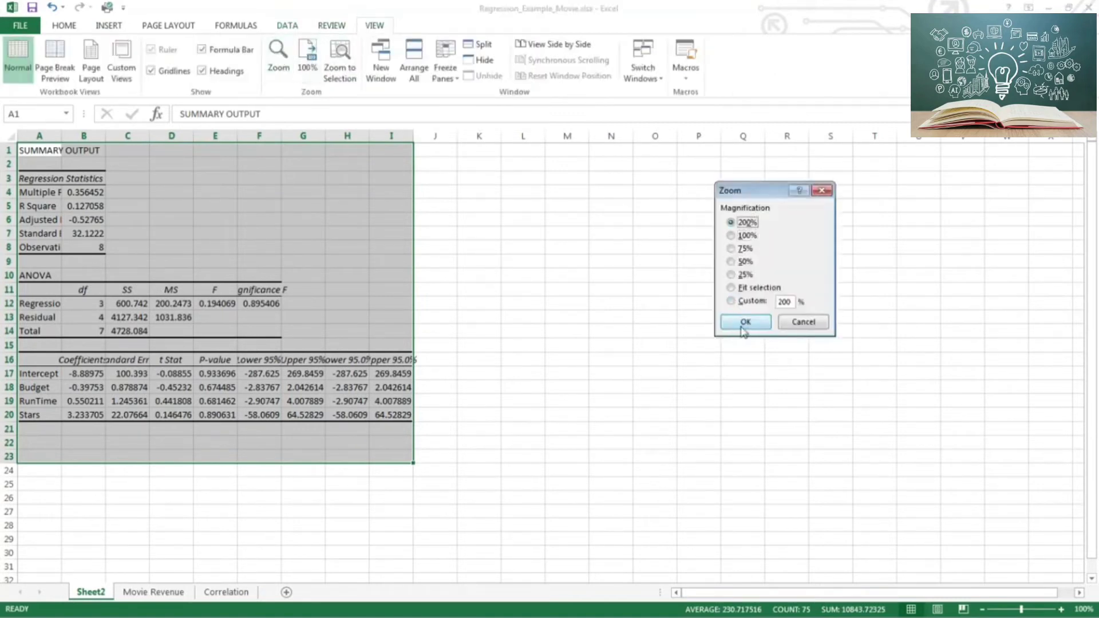
click(745, 322)
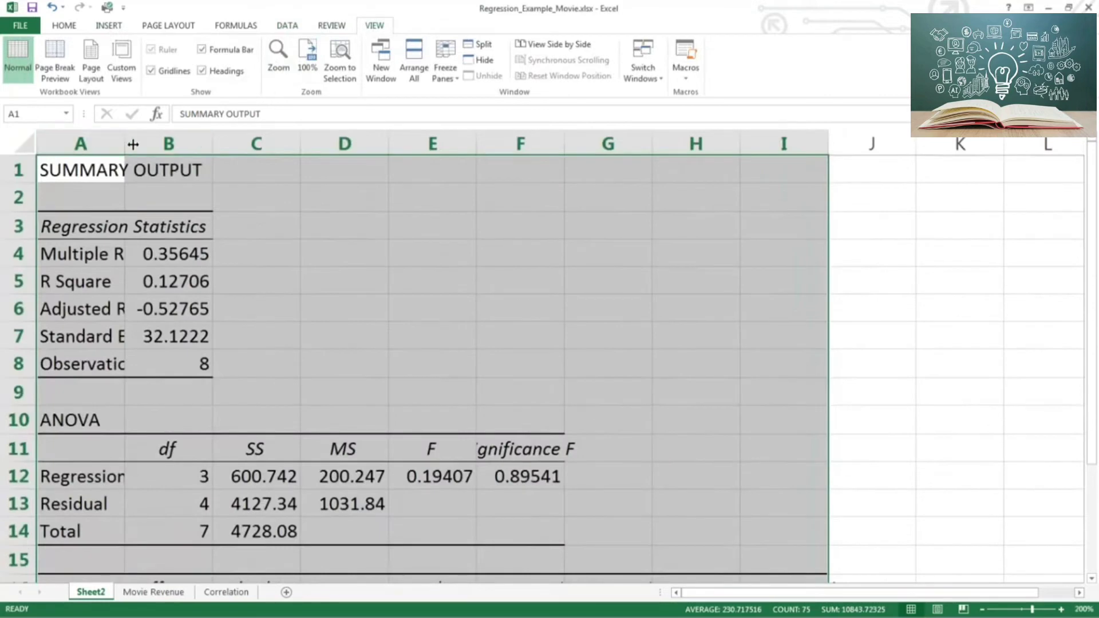
drag(131, 143, 210, 145)
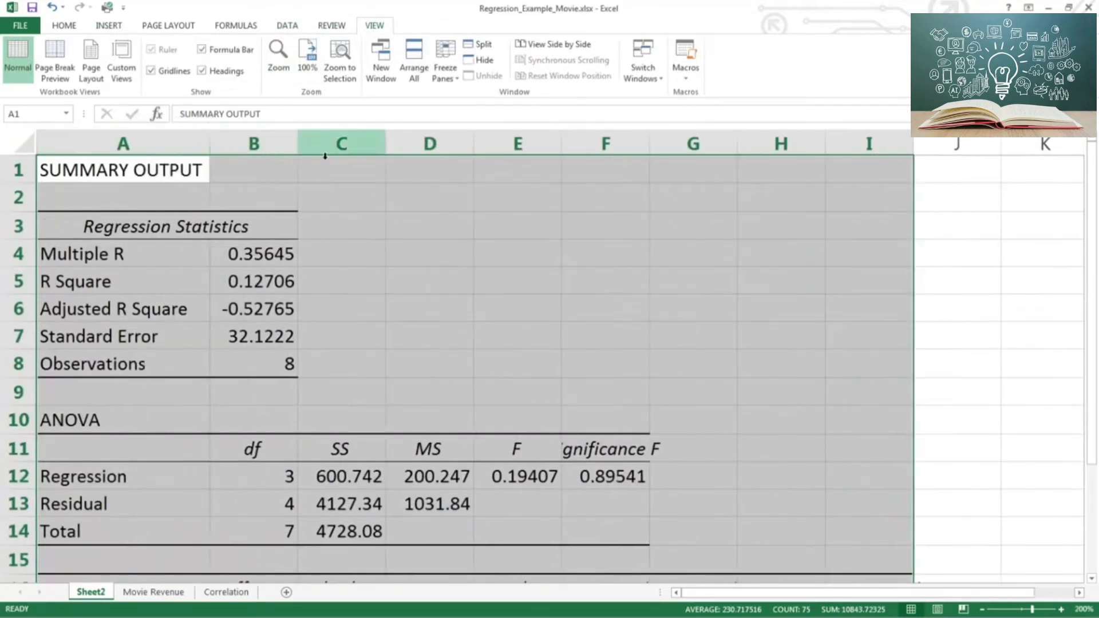
- Look over the summary output and fill the R Square value in cell B5 with yellow
scroll(380, 245, down, 2)
scroll(382, 247, up, 2)
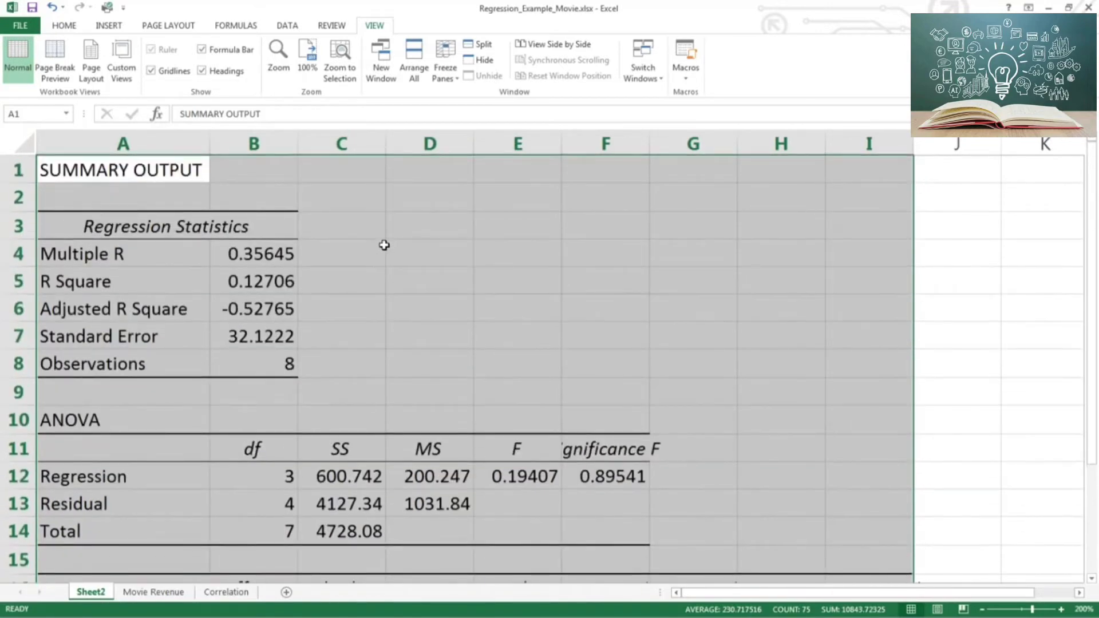
scroll(384, 245, down, 2)
scroll(384, 245, down, 1)
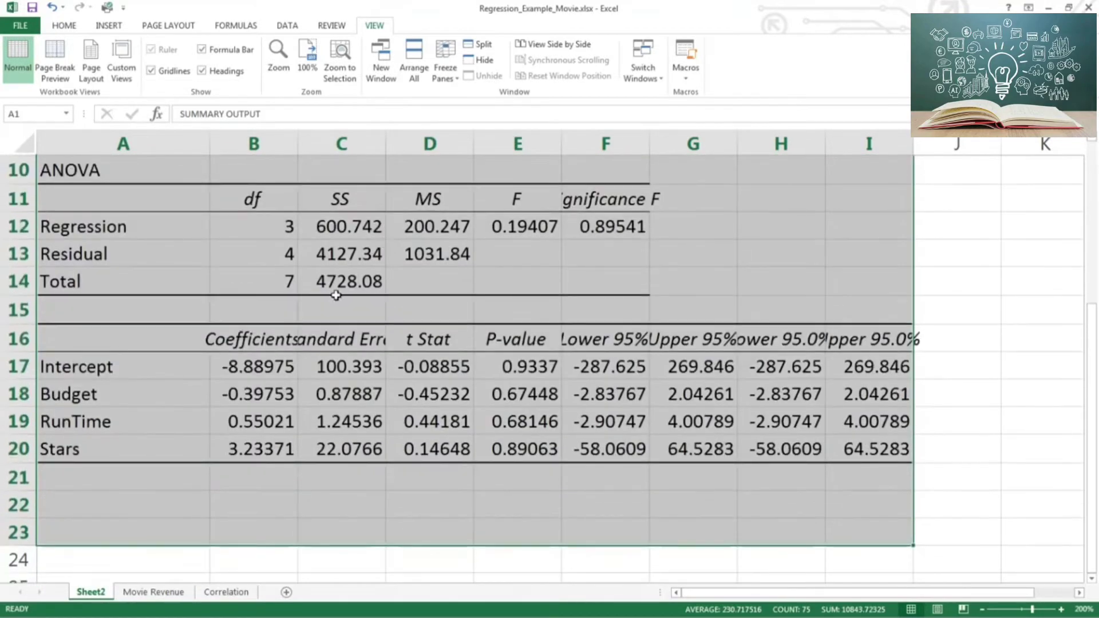
scroll(370, 241, up, 2)
scroll(370, 241, up, 1)
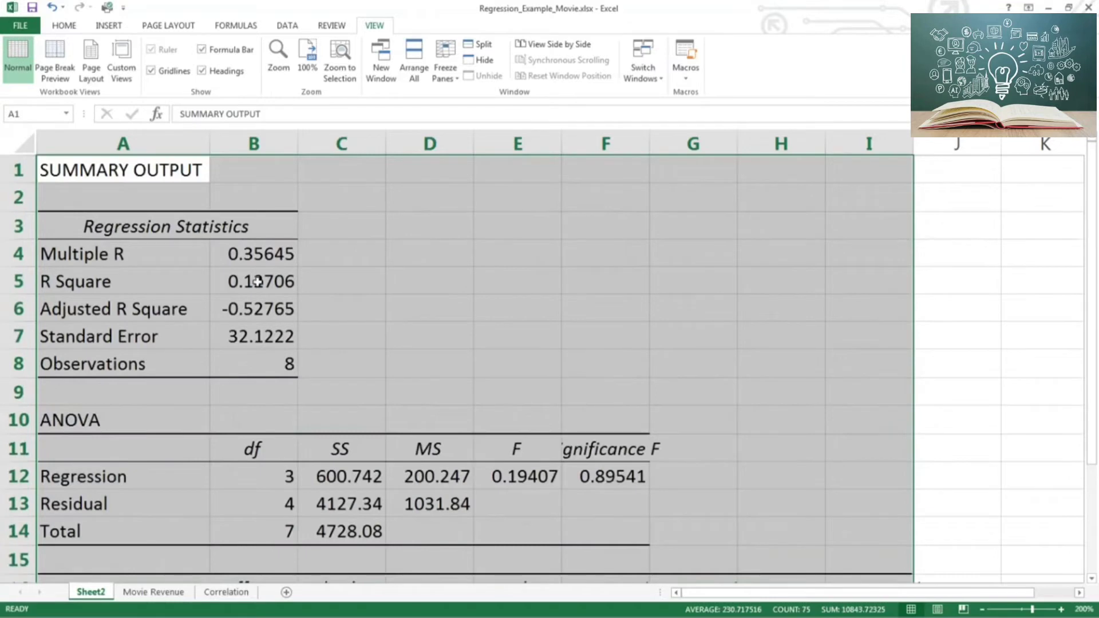
click(382, 265)
click(271, 284)
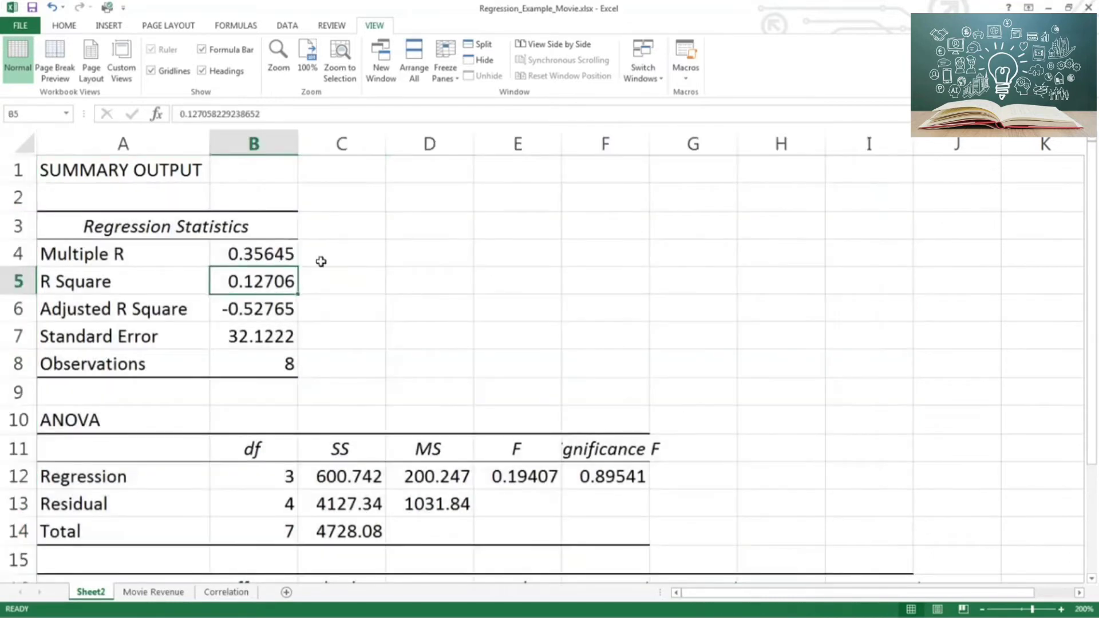
click(65, 25)
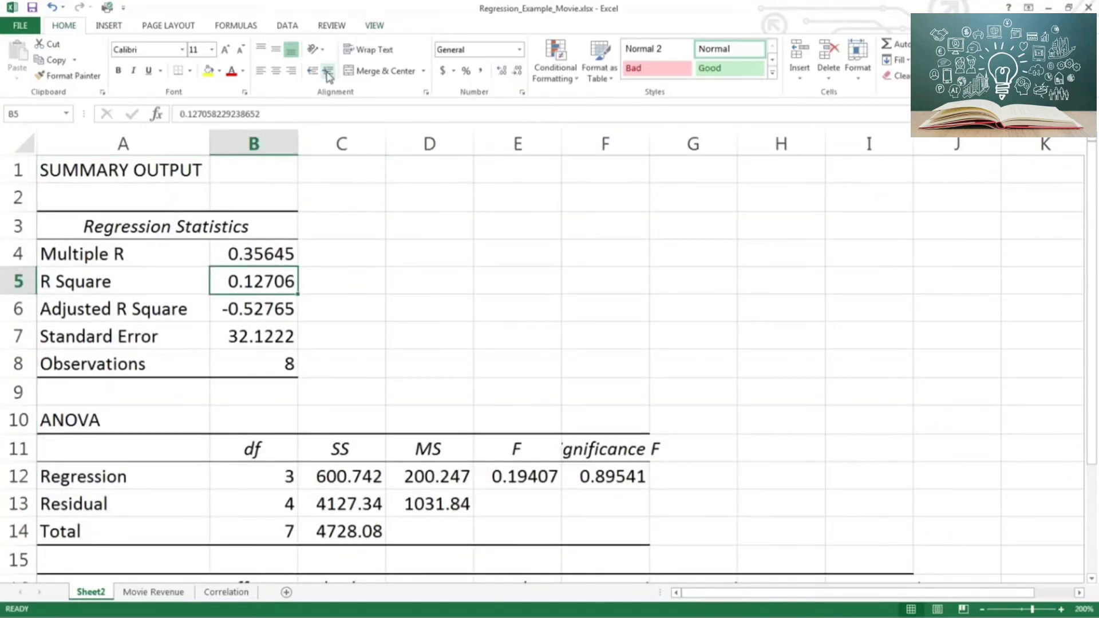
click(208, 70)
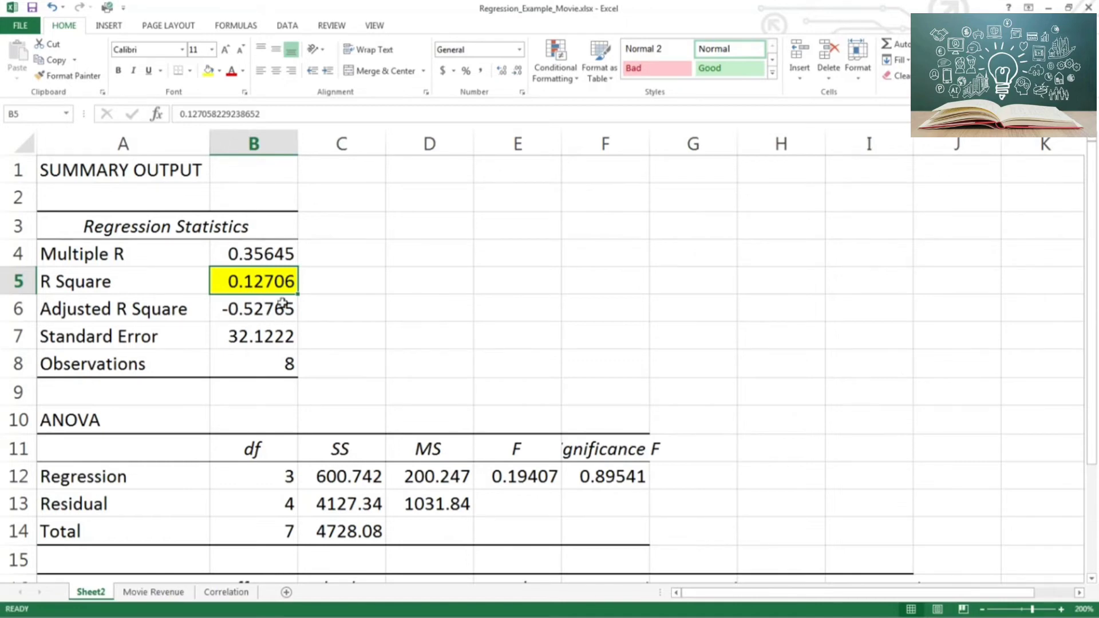
- Fill the Observations value in B8 with yellow and compare it with the movie rows on the Movie Revenue sheet
click(282, 365)
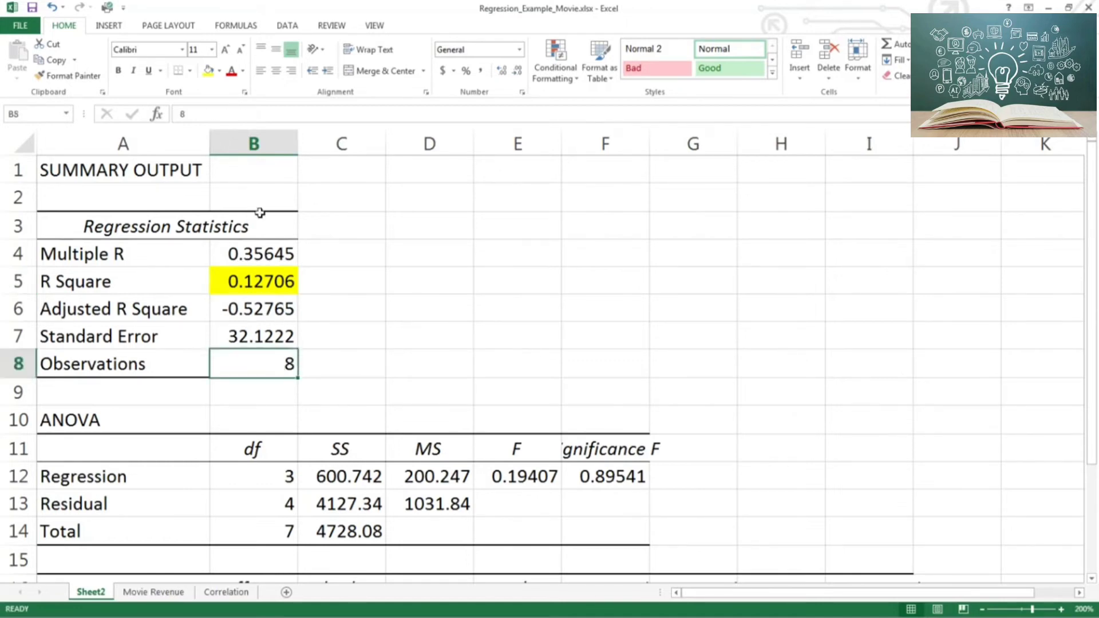
click(209, 71)
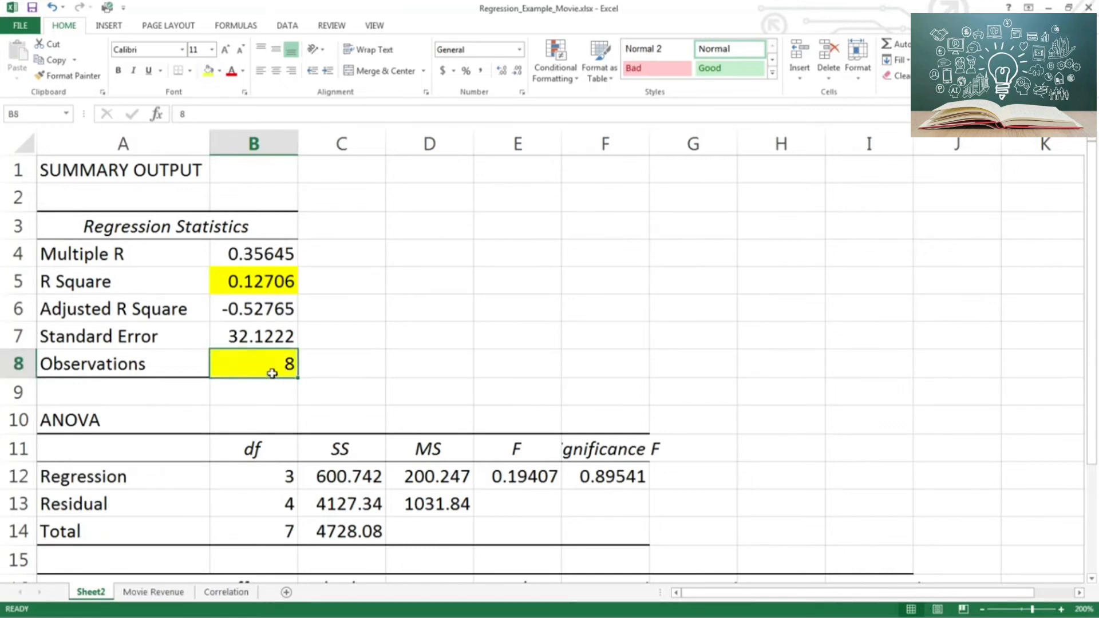
click(172, 589)
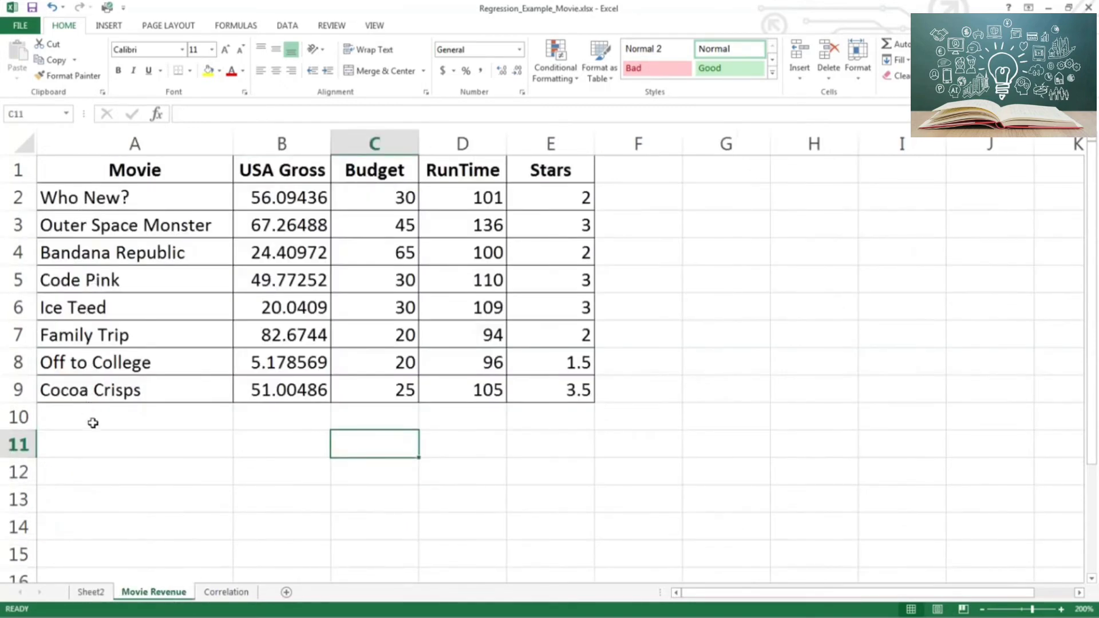
click(106, 592)
- Widen column F so the Significance F heading in the ANOVA table fits, and inspect the value beneath it
scroll(349, 384, down, 1)
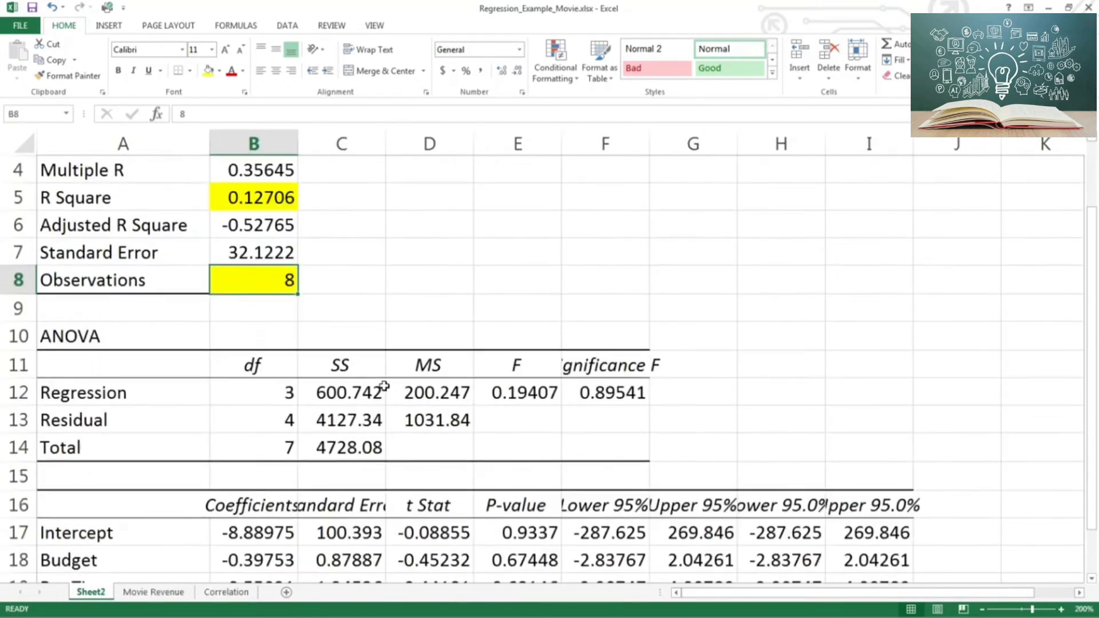
click(610, 398)
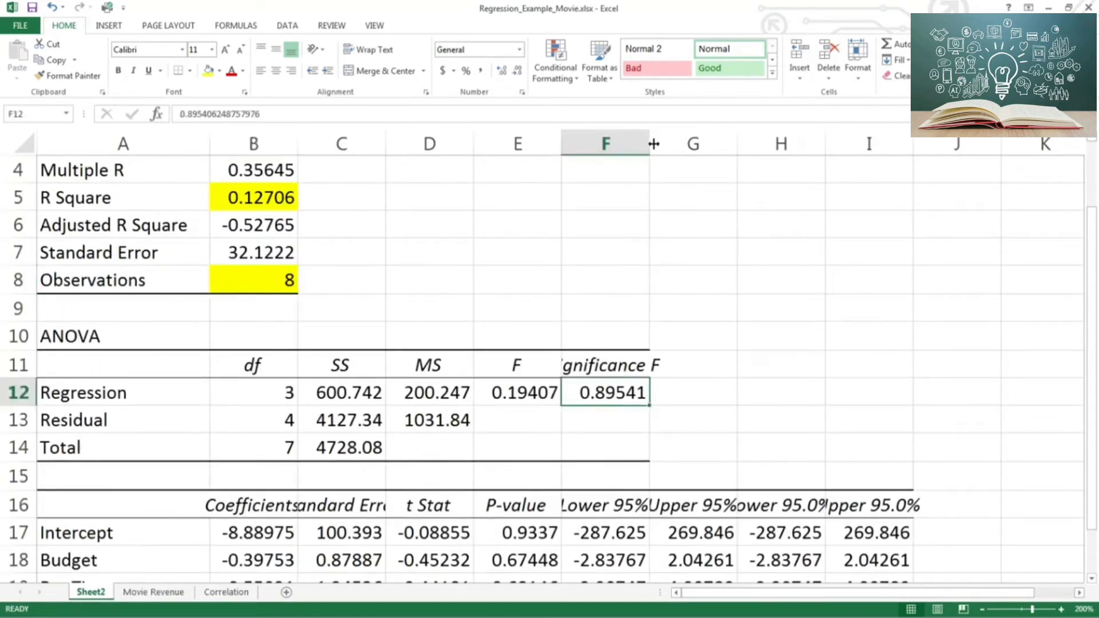
drag(653, 144, 698, 143)
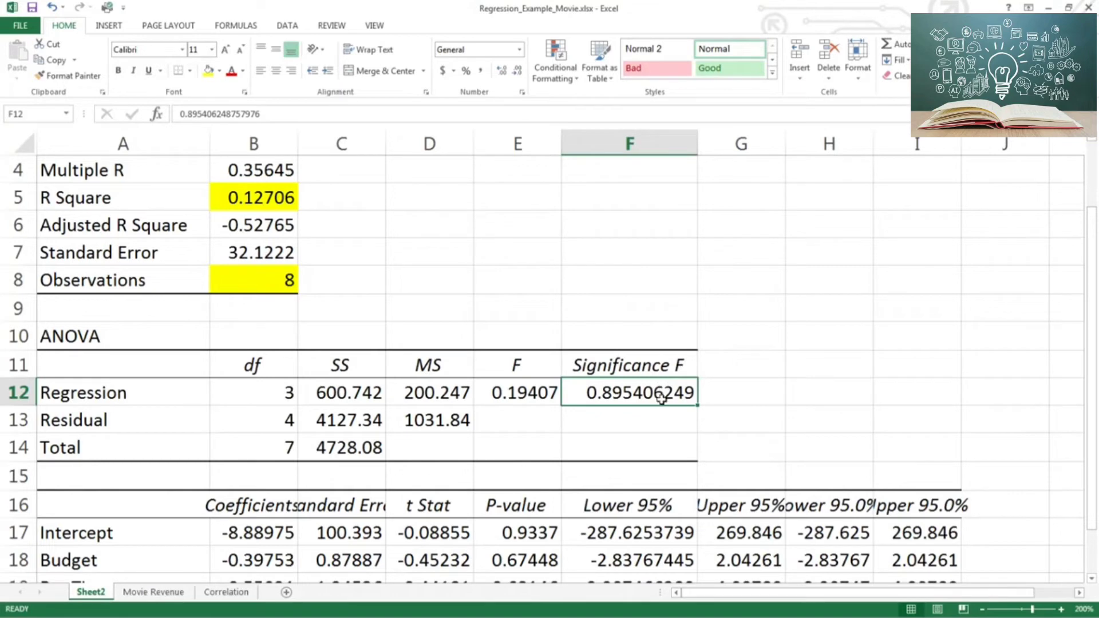
click(651, 429)
click(643, 400)
- Fill the regression coefficients in B17:B20 with yellow
scroll(610, 418, down, 2)
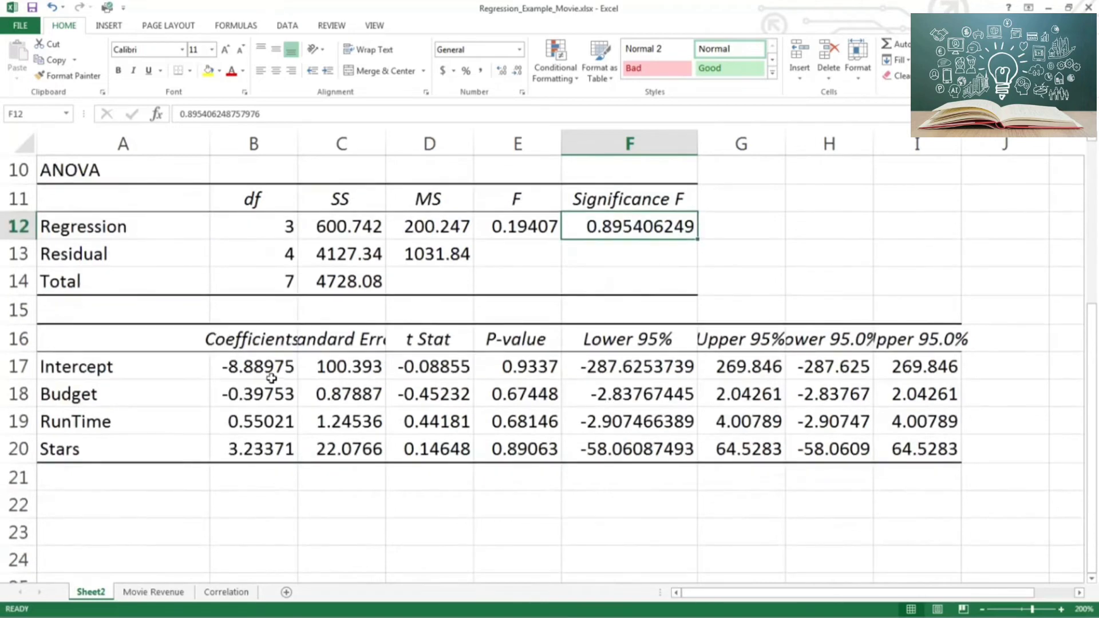
drag(270, 377, 275, 445)
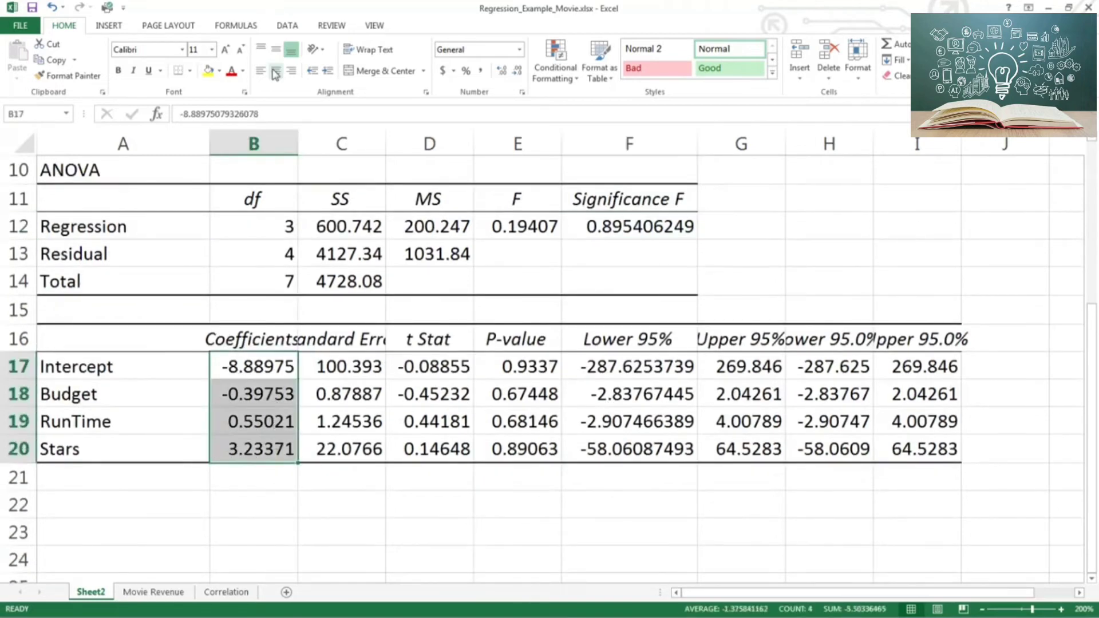
click(209, 71)
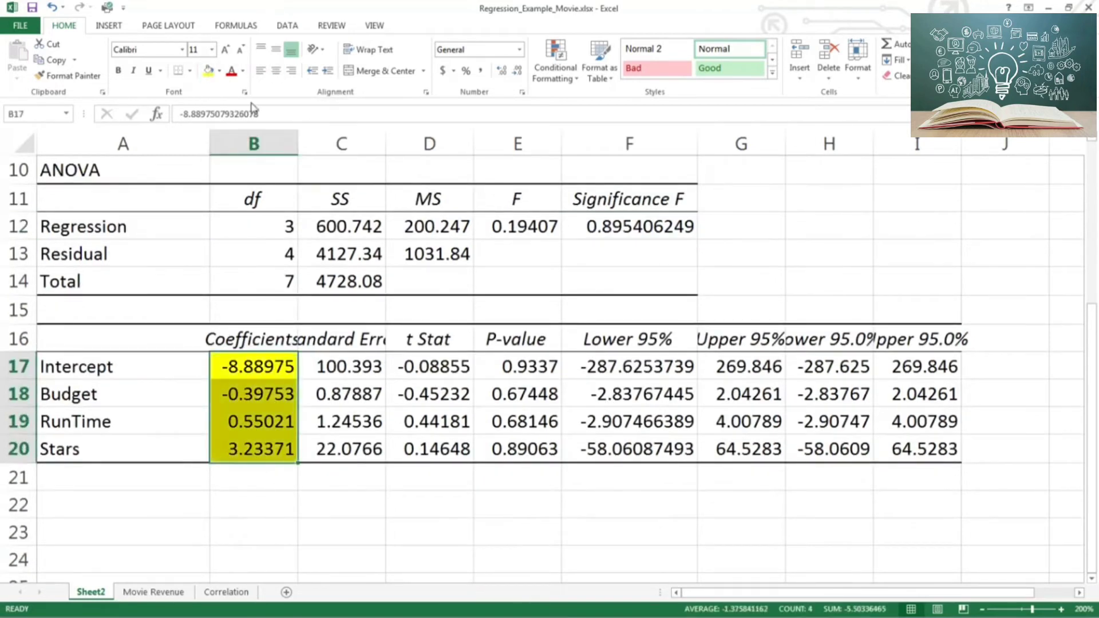
click(374, 484)
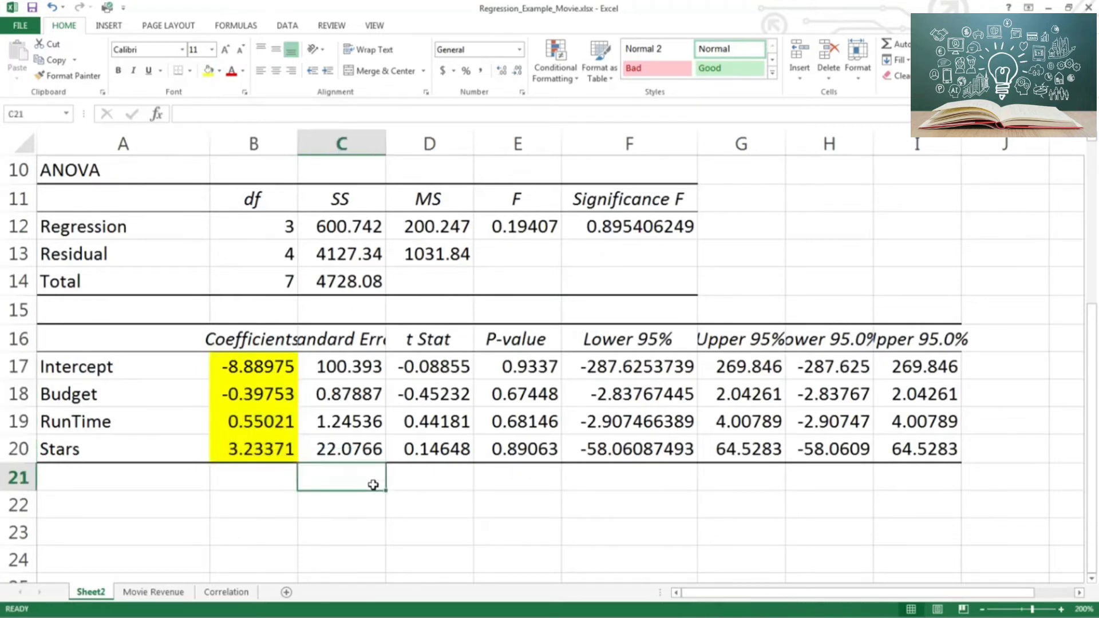
- Inspect the Intercept, Budget, RunTime and Stars coefficients one by one, and fill their P-values in E17:E20 with yellow
click(266, 369)
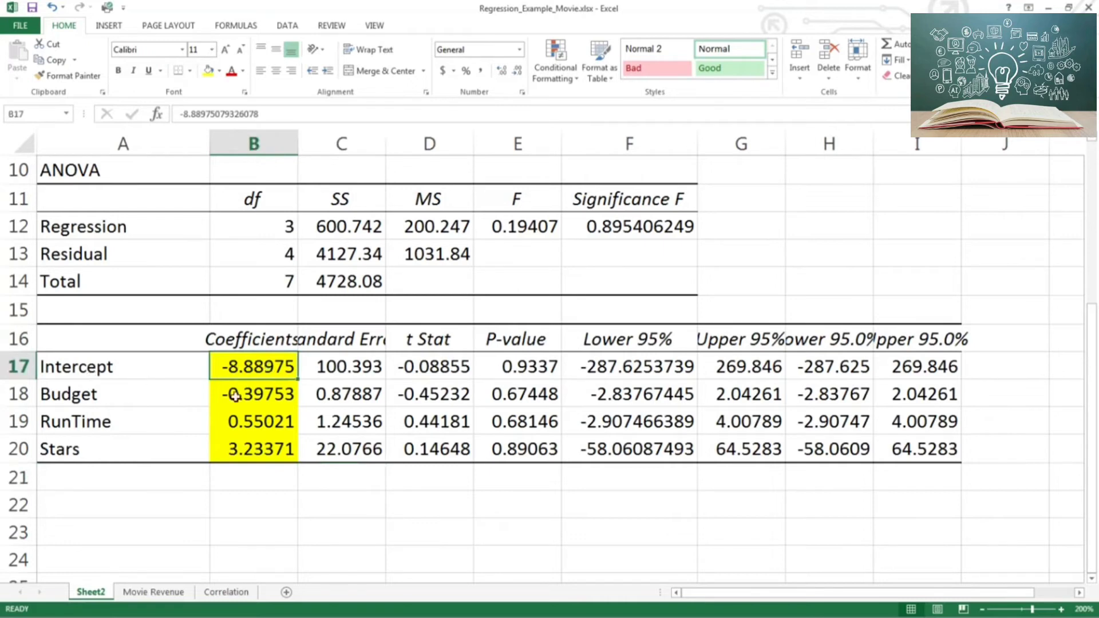
click(263, 400)
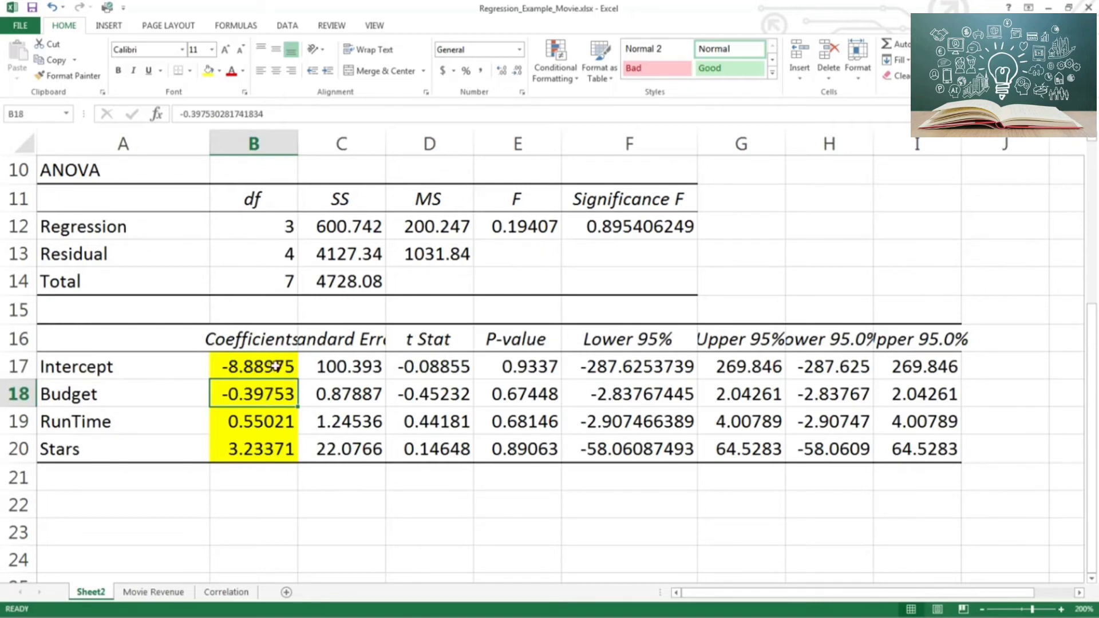
click(281, 422)
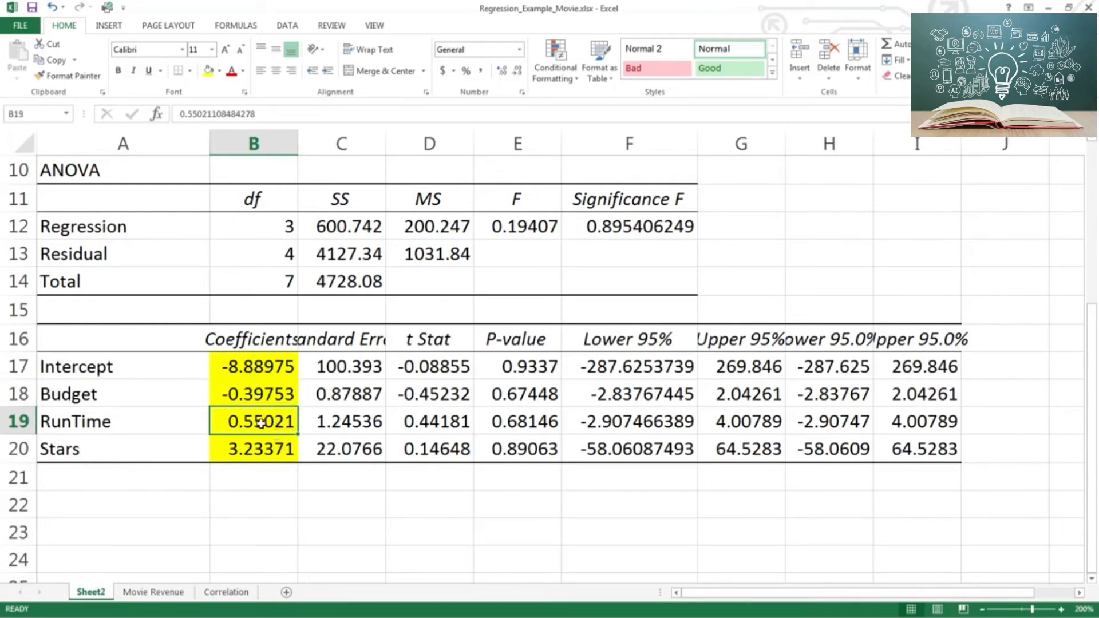
click(263, 456)
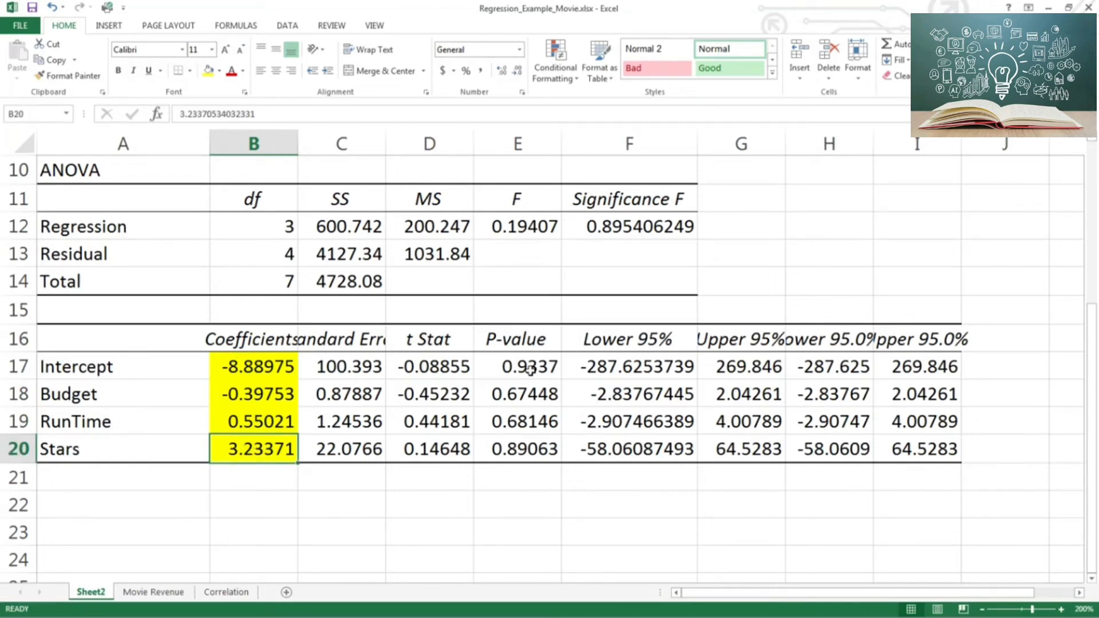
drag(531, 369, 534, 449)
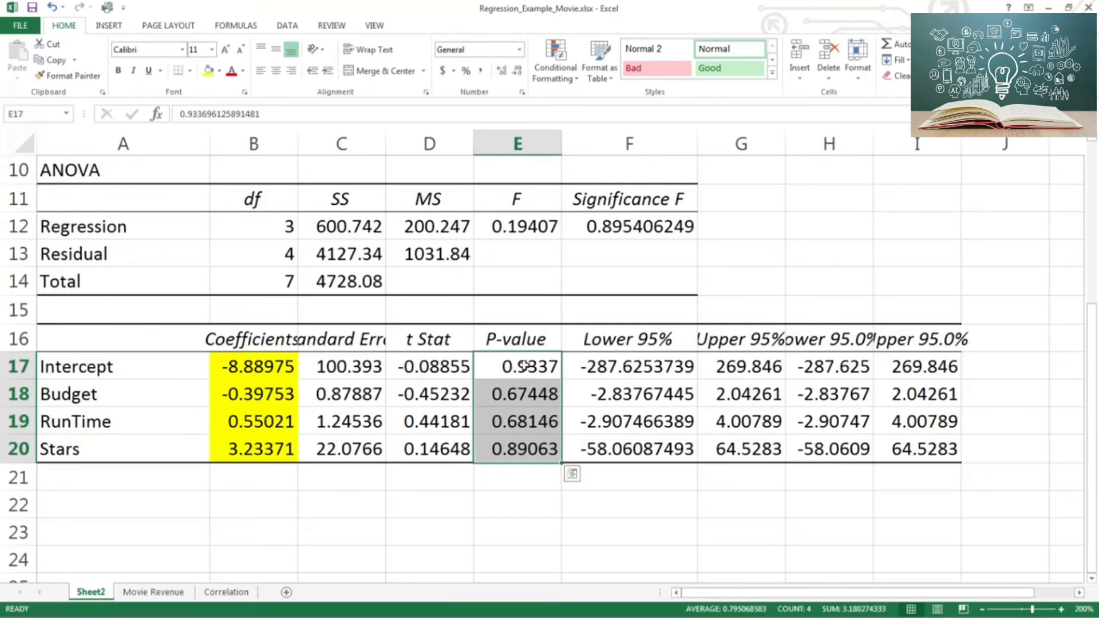
drag(524, 366, 535, 448)
click(209, 70)
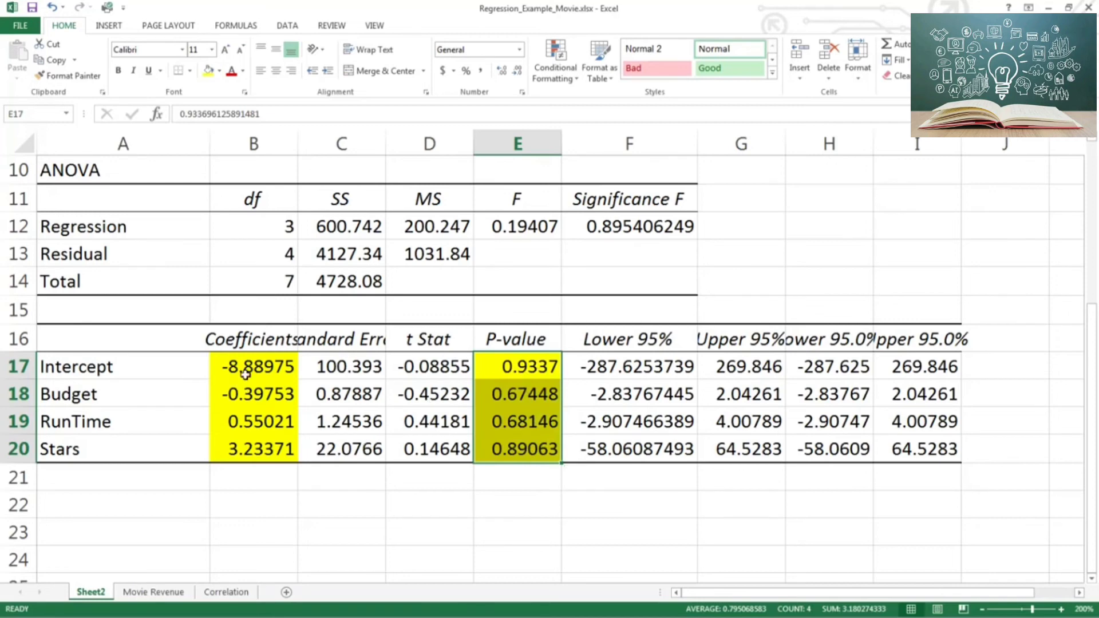
- Fill the Significance F value in F12 of the ANOVA table with yellow
click(637, 229)
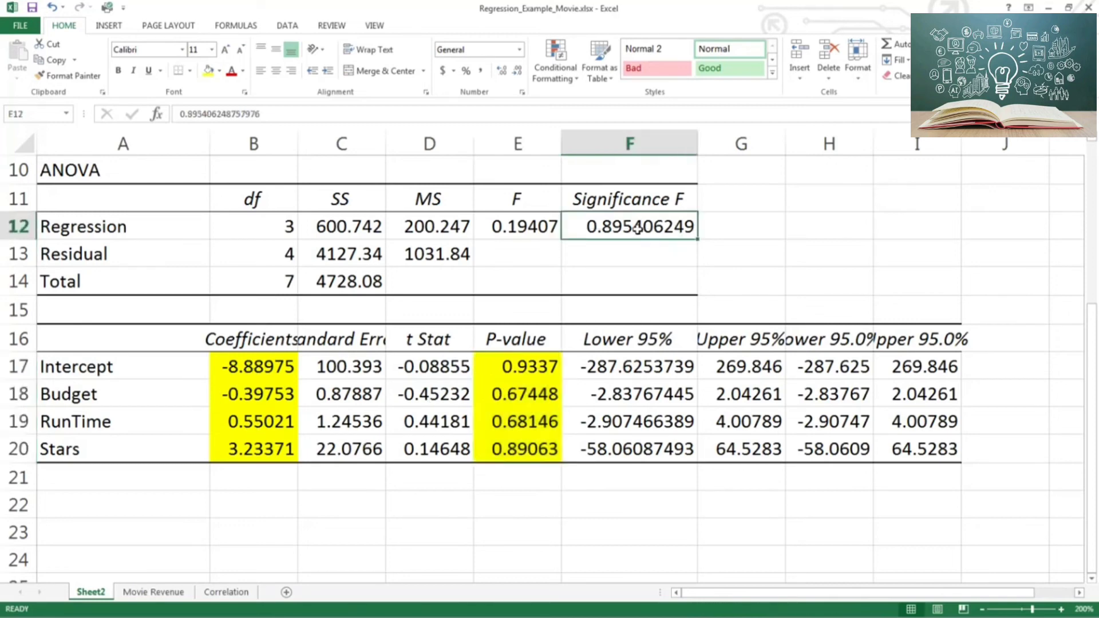
click(209, 70)
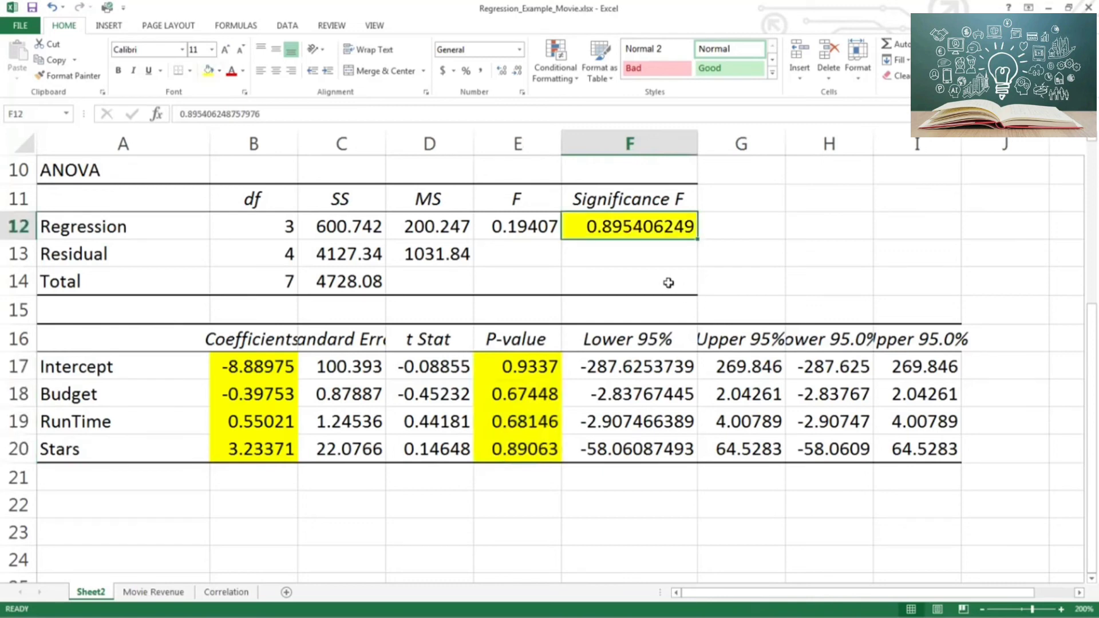
- Examine the P-values in E17:E20 and review the highlighted R Square, Observations, Significance F and coefficients across the regression output
drag(523, 375, 518, 452)
scroll(395, 343, up, 3)
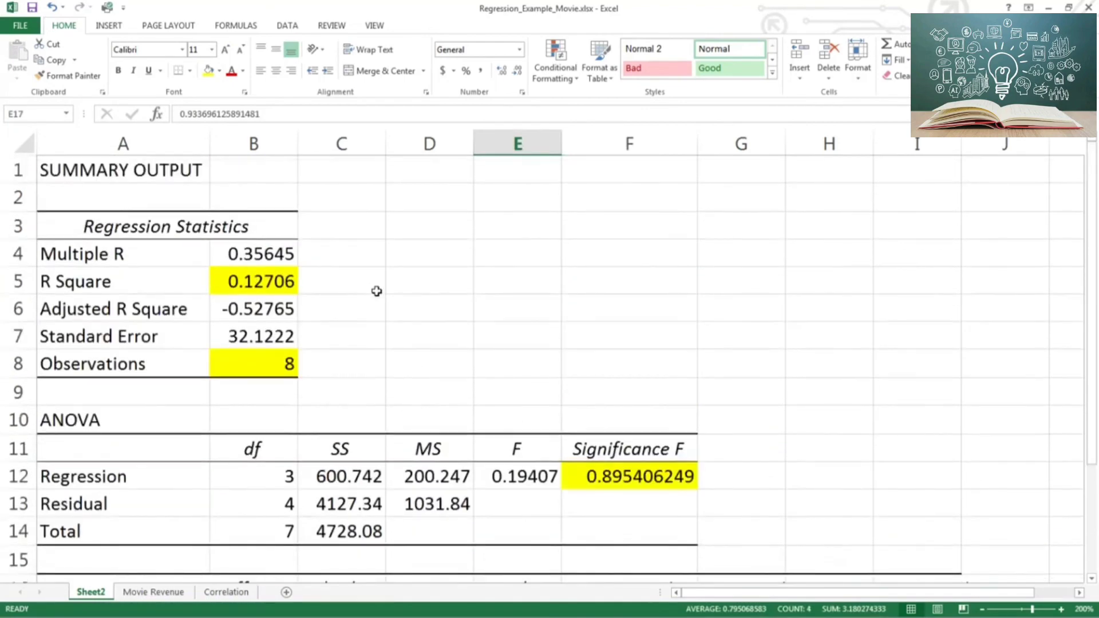
scroll(376, 291, down, 1)
scroll(376, 290, up, 1)
scroll(376, 292, down, 1)
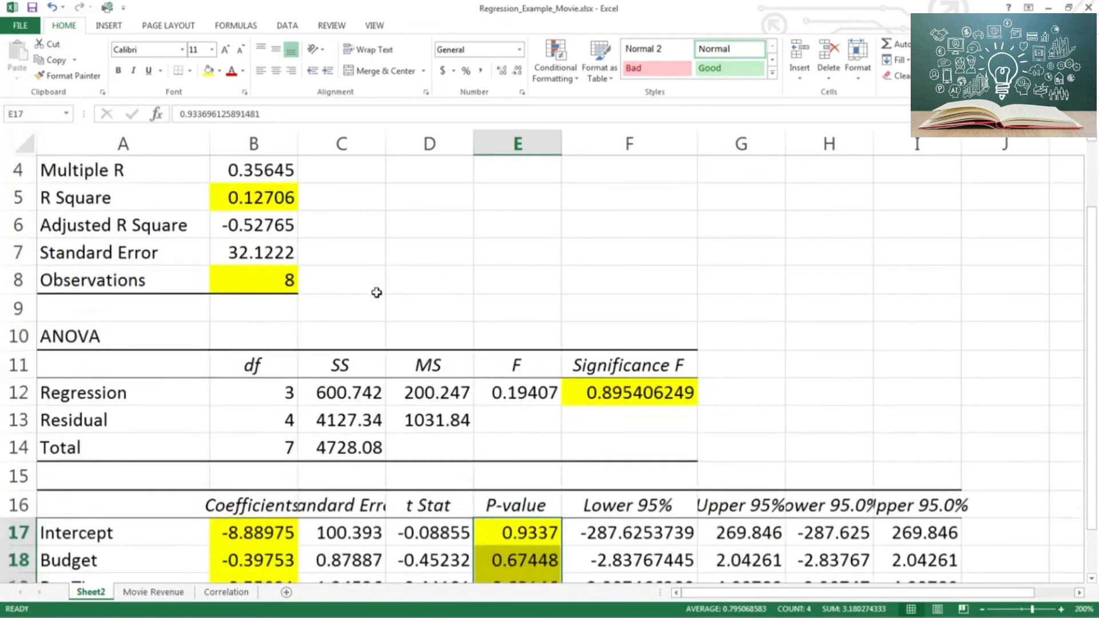
scroll(376, 293, down, 2)
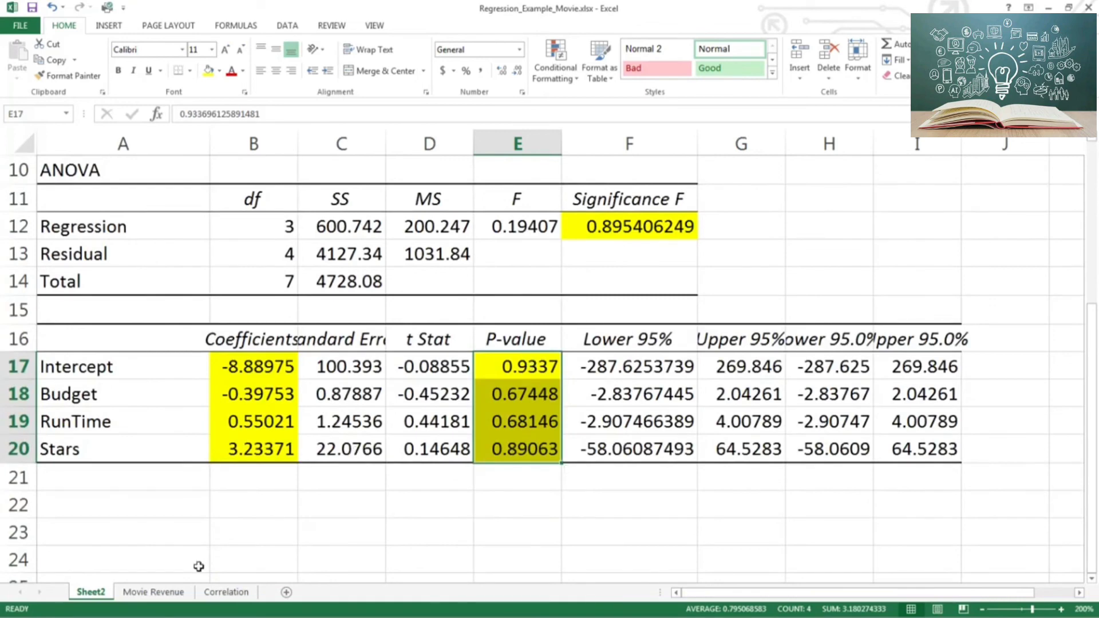
scroll(198, 566, up, 1)
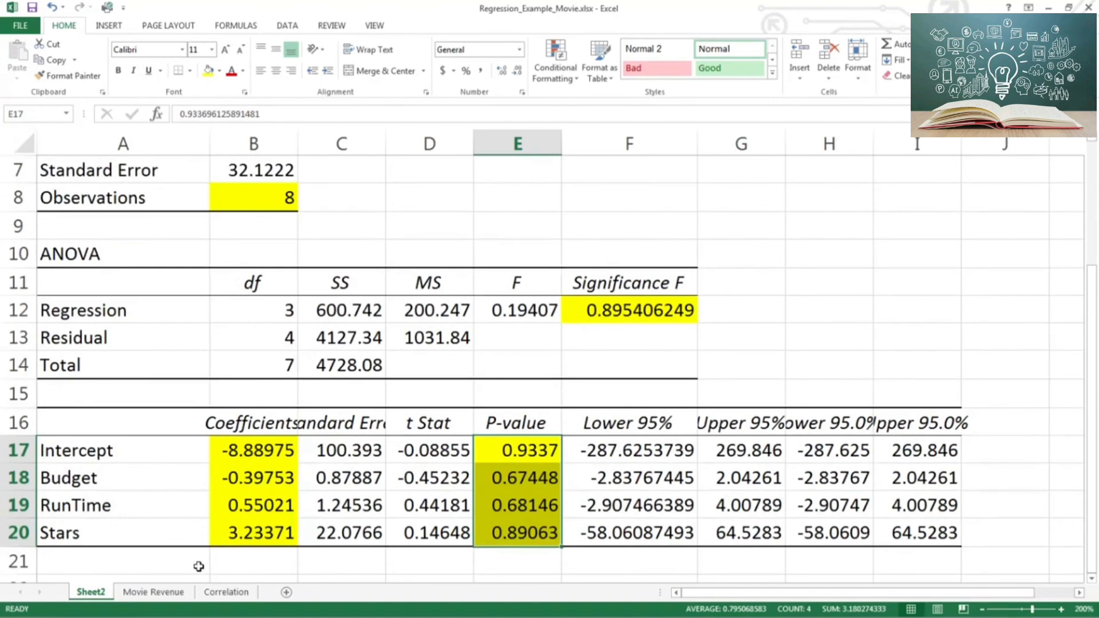
scroll(198, 566, down, 1)
scroll(199, 566, up, 1)
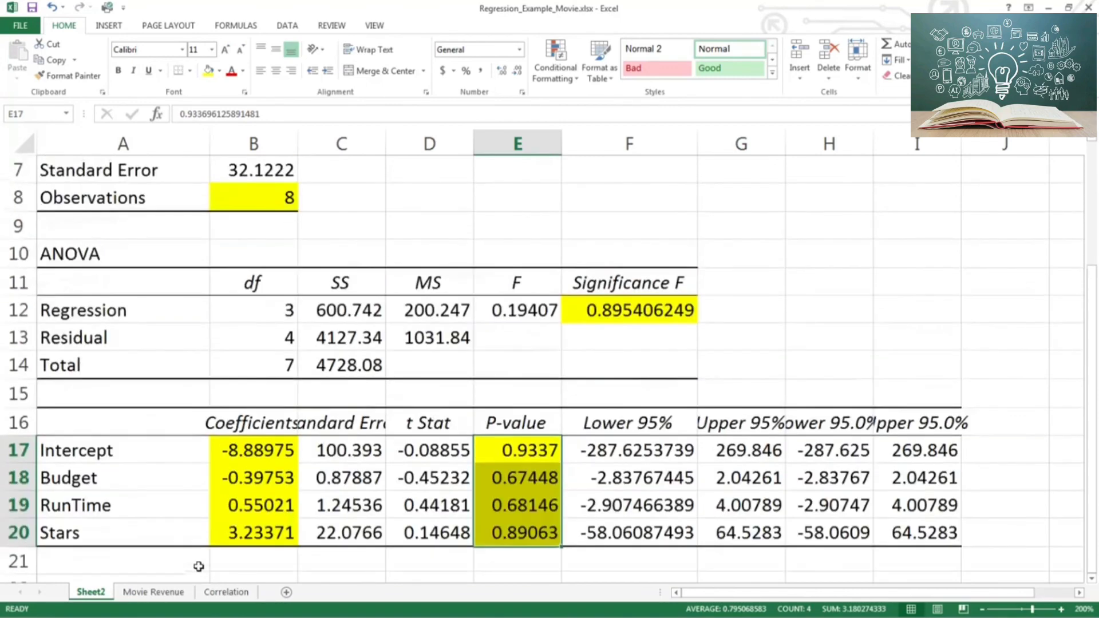